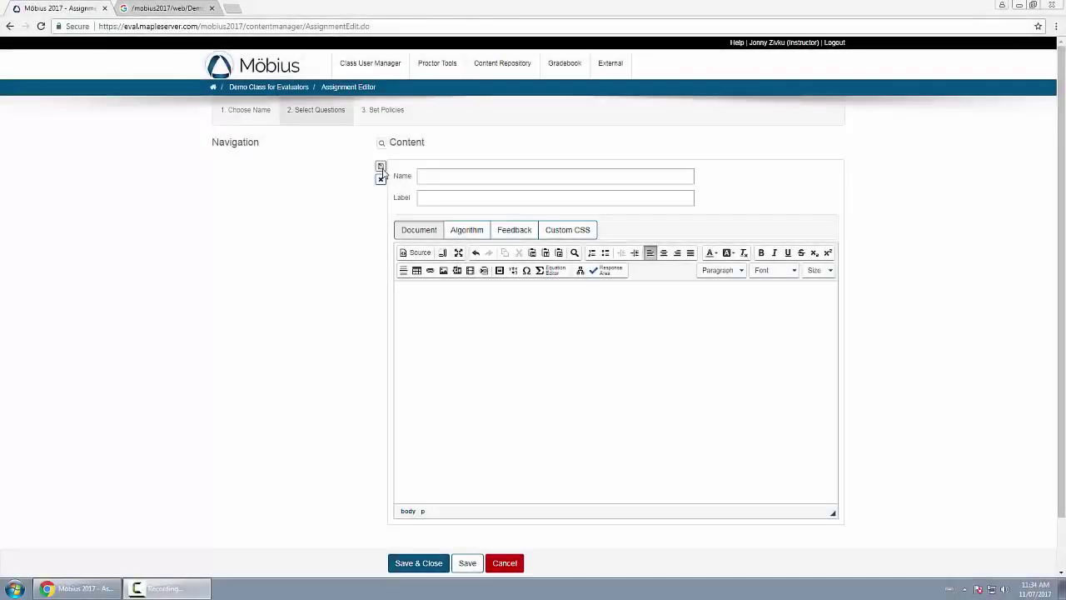
Name the question FBD Boxes and enter the three-box rope-and-pulley problem text asking for a free body diagram for each box.
click(445, 178)
text(FBD Boxes)
click(469, 312)
text(Three boxes are attached by ropes that pass over a pair of massless, frictionless pulleys.  The coefficient of kinetic friction between the middle box and the table is μ.  Draw a free body diagram for each box if the system moves at a constant speed from right to left.)
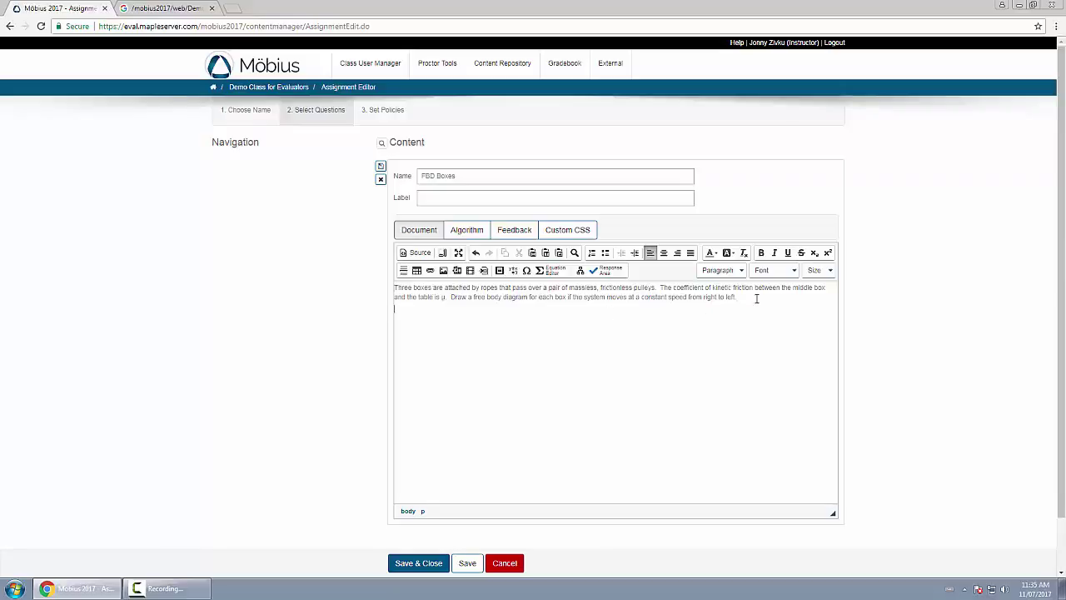
Insert a Free Body Diagram response area after the question text and set its angle tolerance to 5.
click(604, 271)
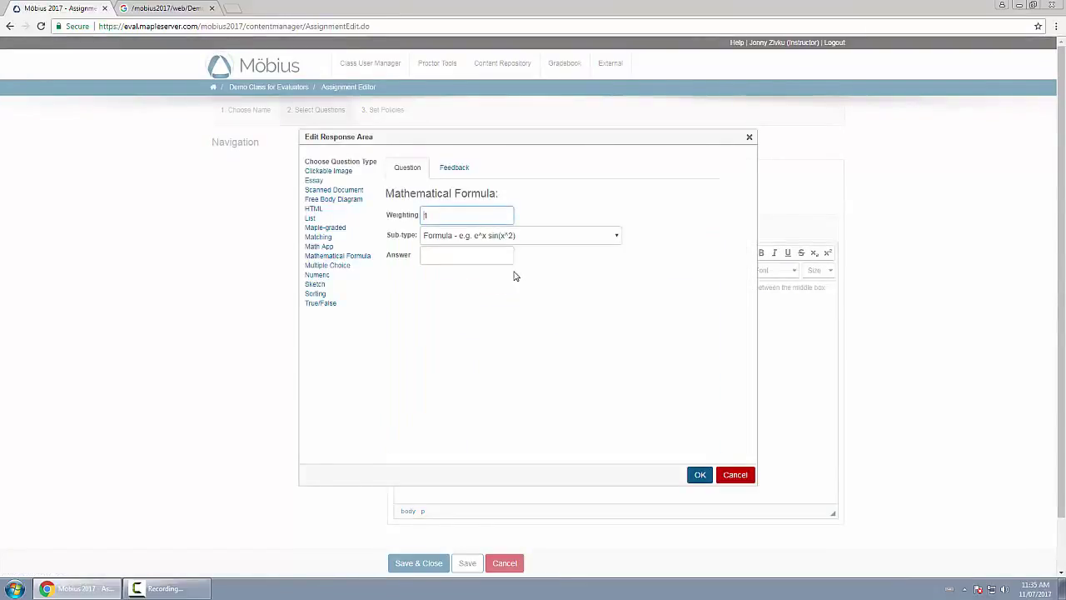
click(331, 201)
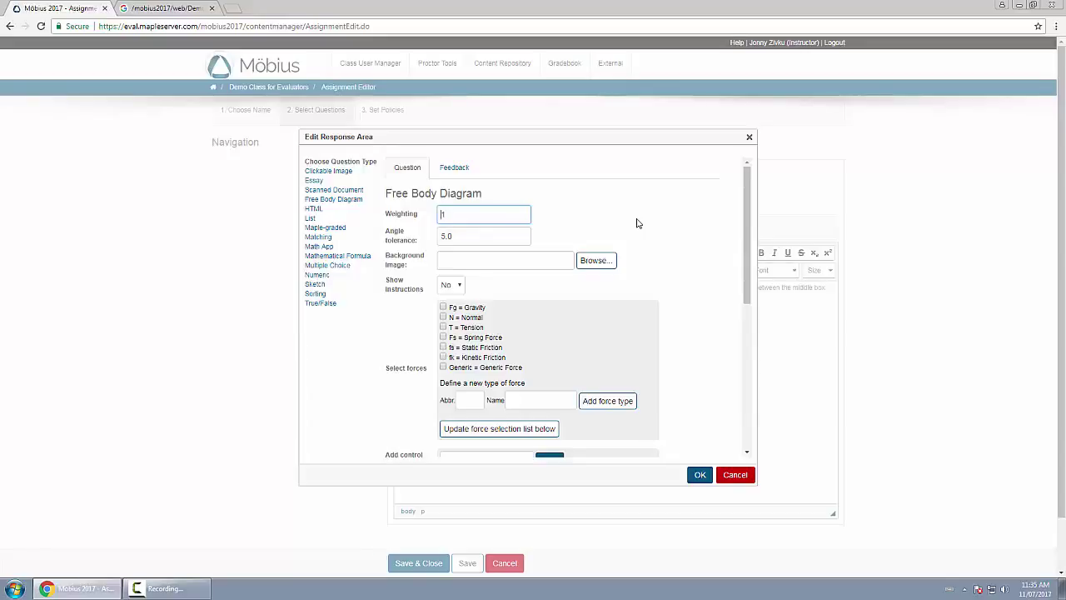
key(Tab)
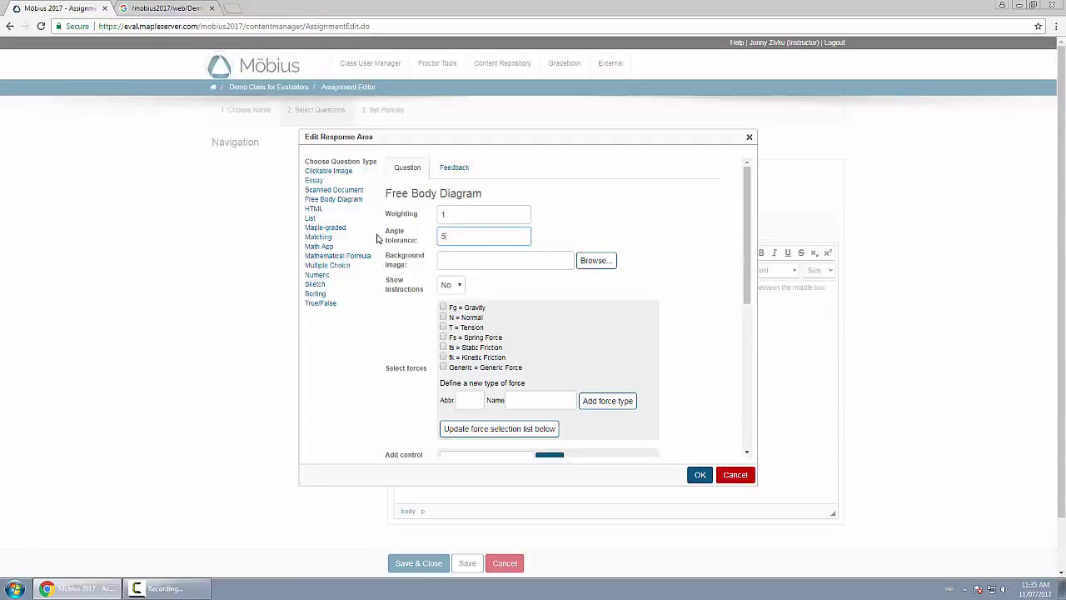
click(676, 253)
scroll(676, 267, down, 5)
scroll(547, 328, up, 5)
Set the diagram's background image to the three boxes and pulleys picture stored under the Showcase folder.
click(594, 260)
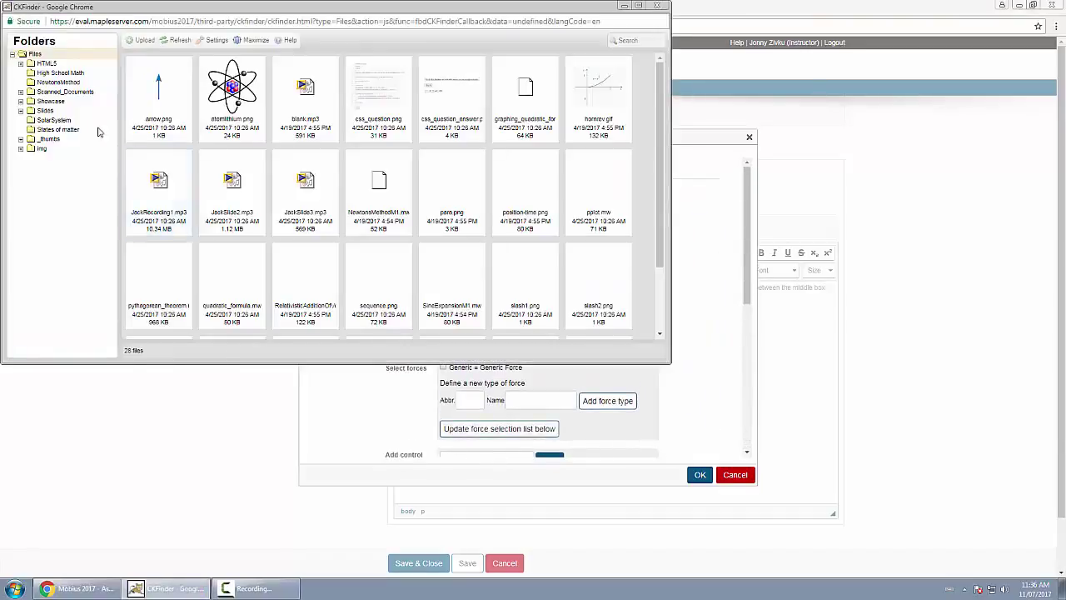
click(50, 101)
click(21, 102)
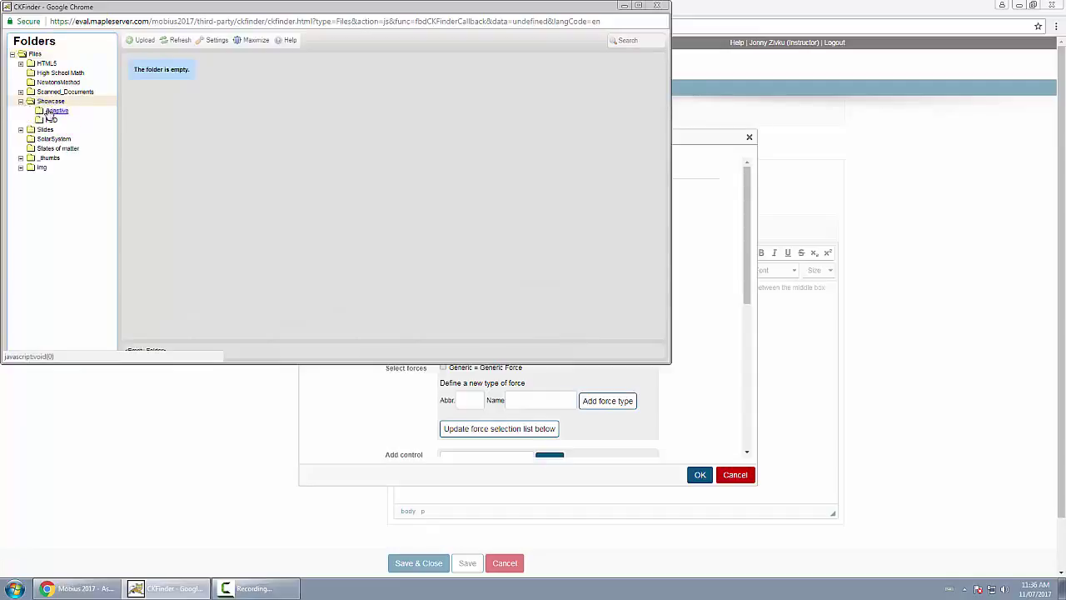
click(51, 111)
double_click(151, 85)
scroll(607, 290, down, 5)
scroll(519, 359, up, 5)
scroll(521, 358, down, 5)
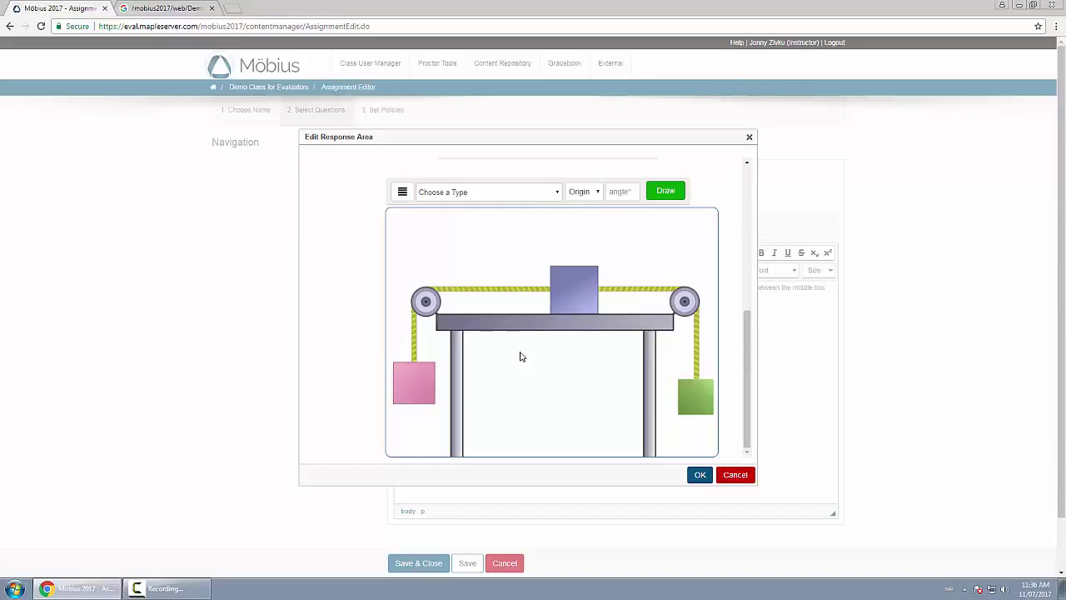
Make Gravity, Normal, Tension, Static Friction and Kinetic Friction the available forces and update the force selection list.
scroll(531, 352, up, 5)
click(443, 271)
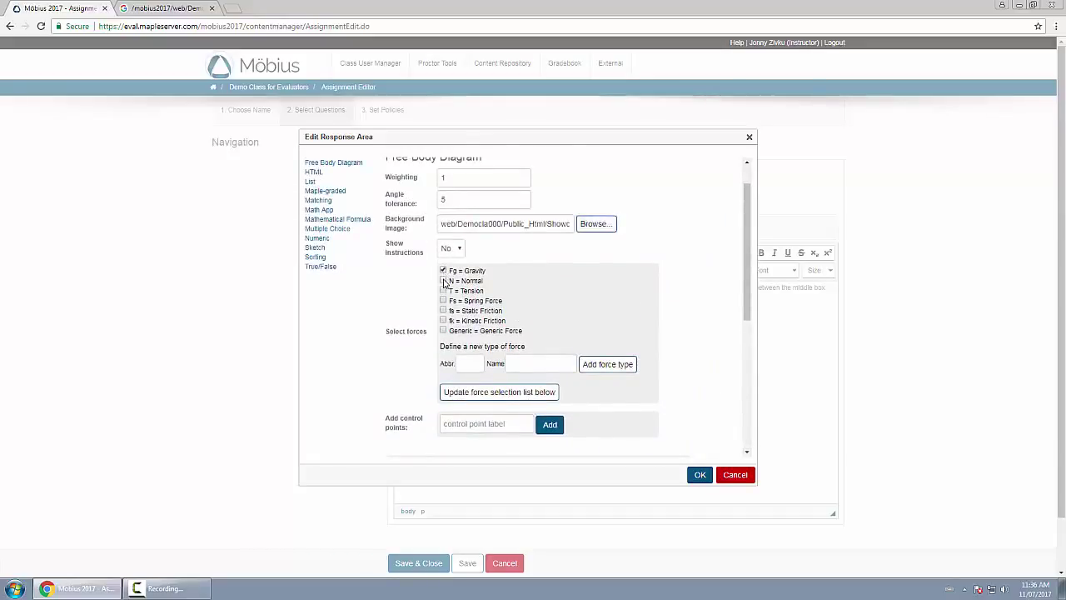
click(443, 281)
click(444, 310)
click(443, 321)
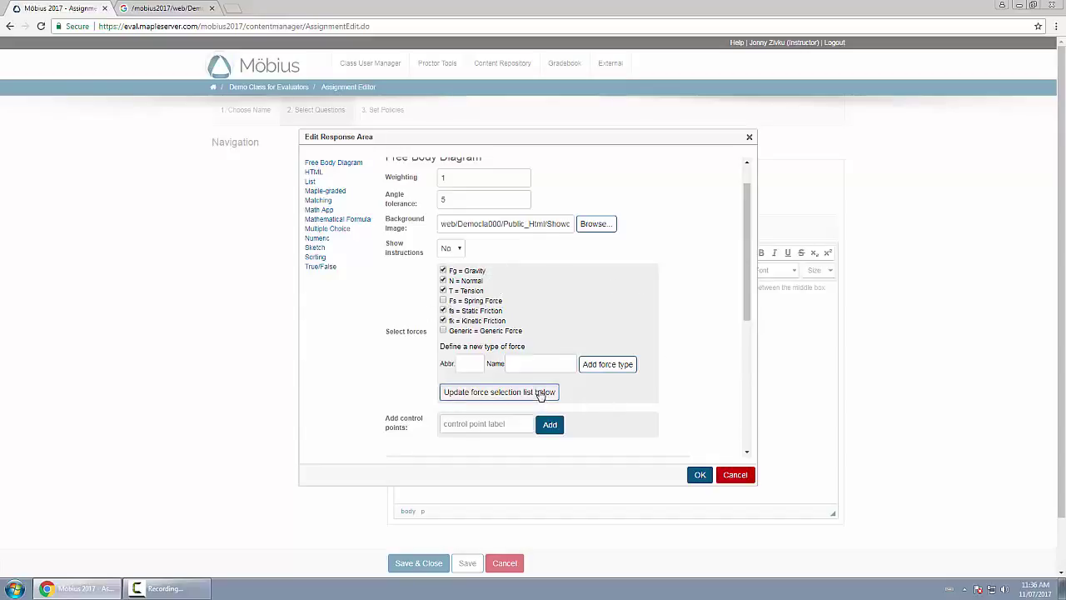
Add a control point labelled A and place it at the centre of the pink hanging box.
scroll(664, 342, down, 3)
scroll(655, 345, up, 3)
scroll(538, 348, down, 3)
scroll(526, 378, up, 1)
scroll(548, 377, up, 1)
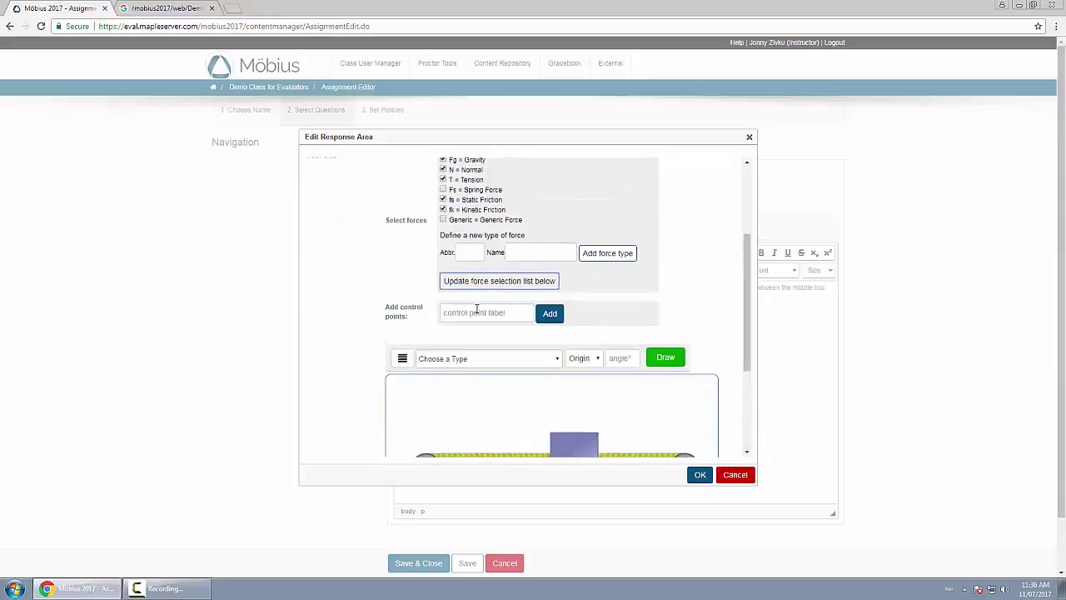
scroll(558, 325, down, 3)
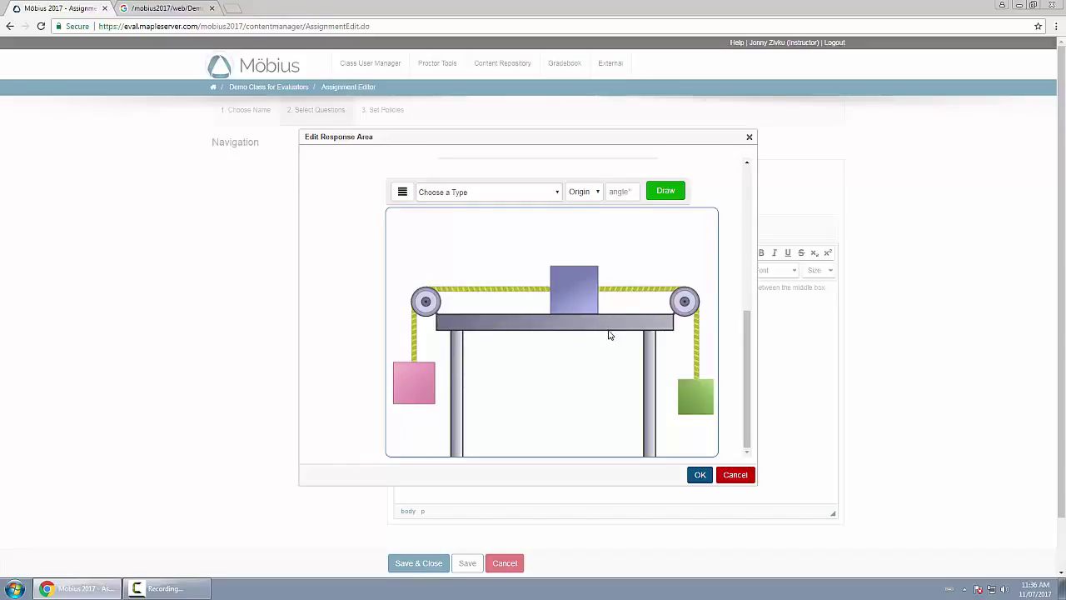
scroll(608, 334, up, 3)
scroll(483, 304, down, 1)
click(485, 259)
text(A)
click(550, 257)
scroll(548, 335, down, 2)
drag(545, 336, 414, 384)
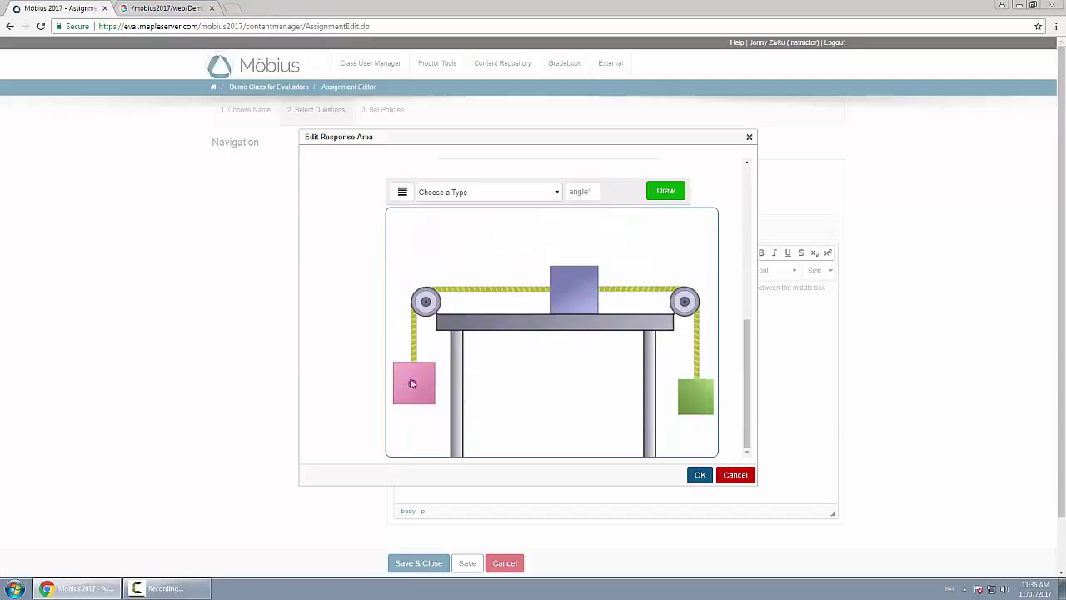
Add a control point labelled B and place it at the centre of the purple box on the table.
scroll(464, 334, up, 2)
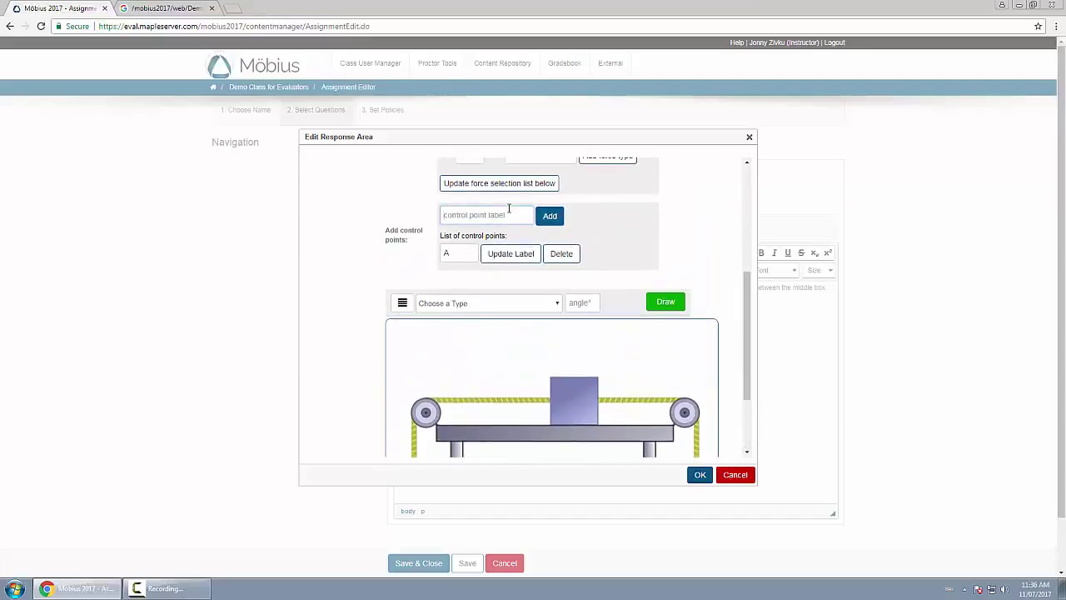
click(508, 214)
text(B)
click(548, 216)
scroll(583, 333, down, 2)
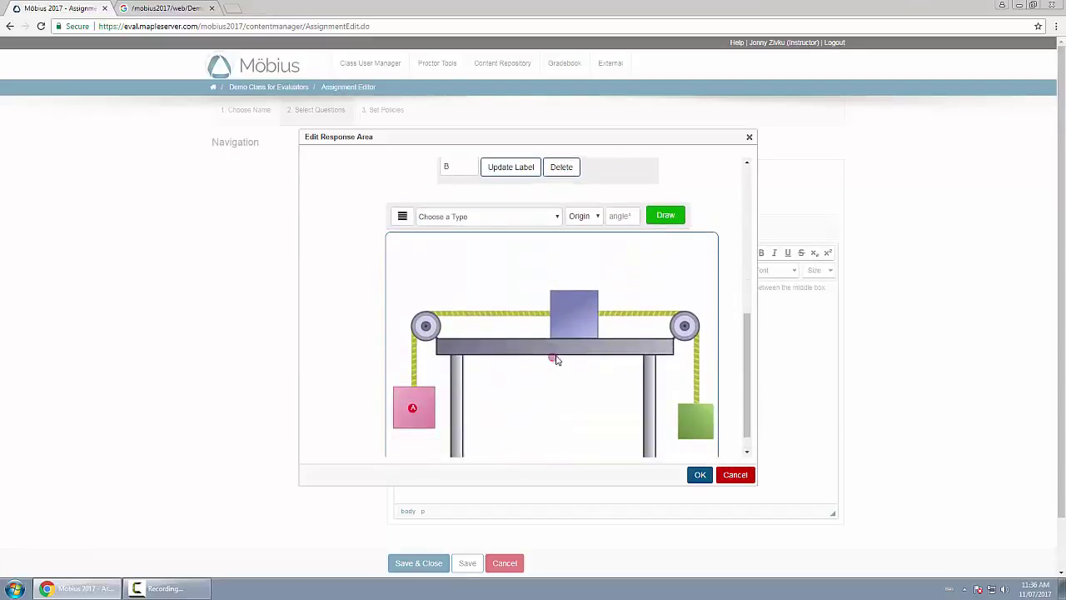
drag(555, 358, 570, 327)
Add a control point labelled C and place it at the centre of the green hanging box.
scroll(475, 264, up, 3)
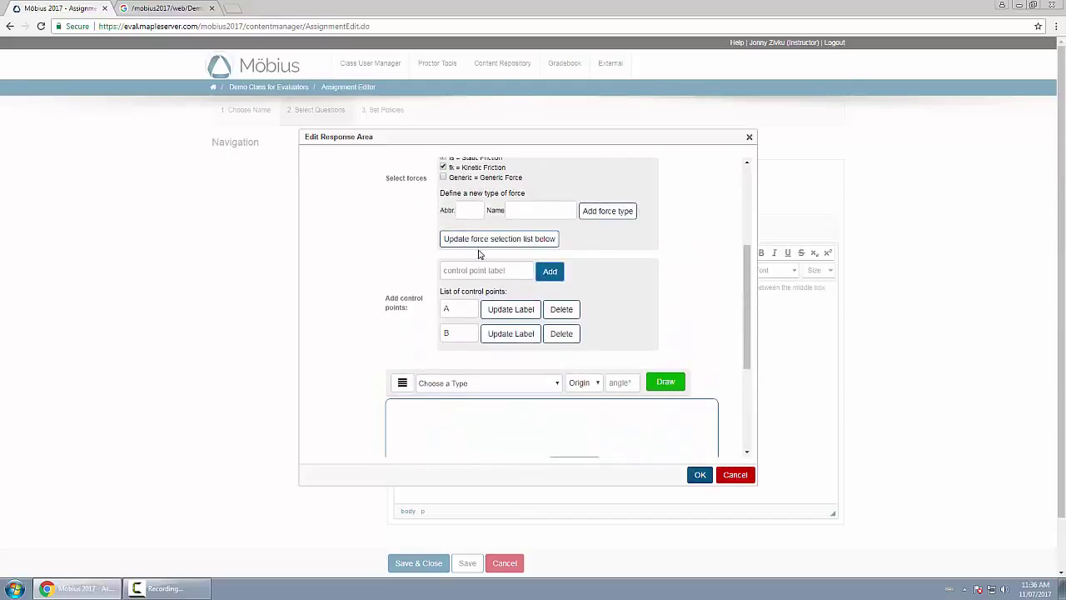
click(499, 270)
text(C)
click(550, 271)
scroll(591, 336, down, 3)
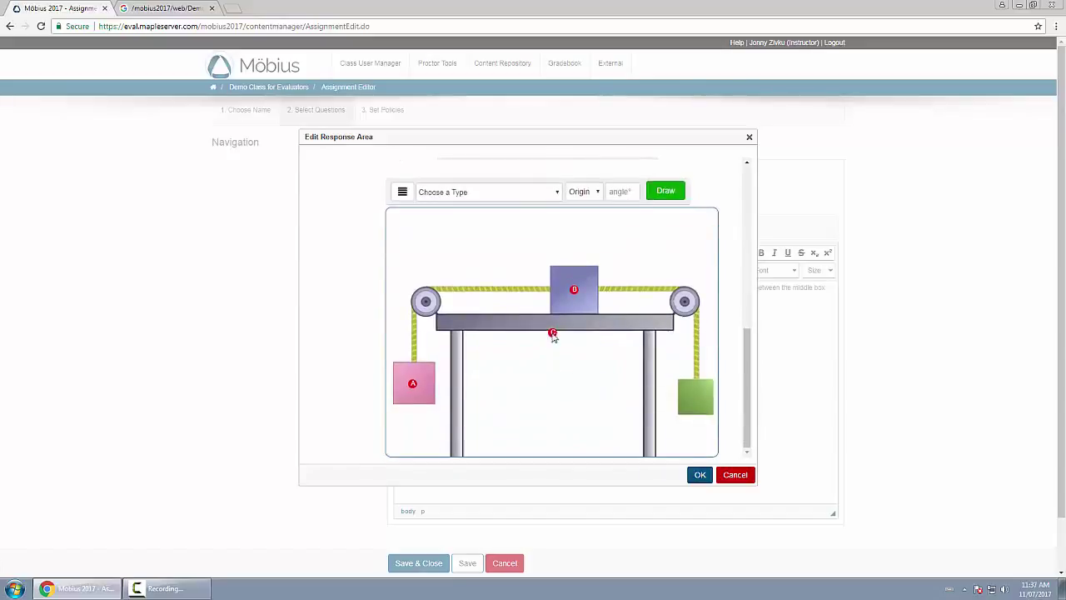
drag(552, 333, 695, 397)
Draw a gravity force (Fg) originating from control point A at an angle of 270°.
scroll(647, 348, up, 2)
scroll(666, 275, down, 3)
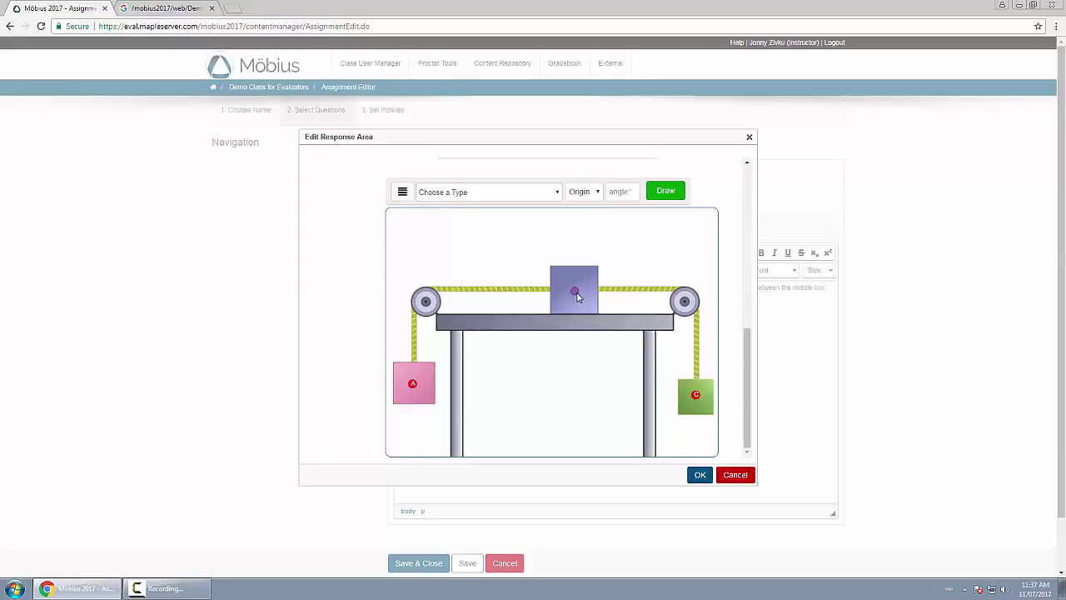
click(503, 195)
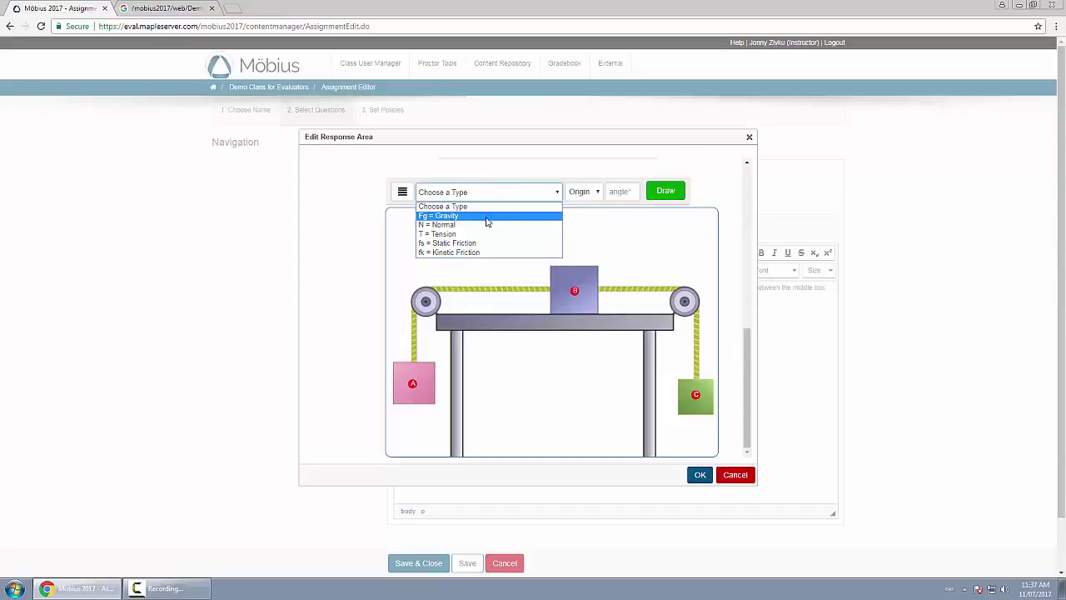
click(487, 218)
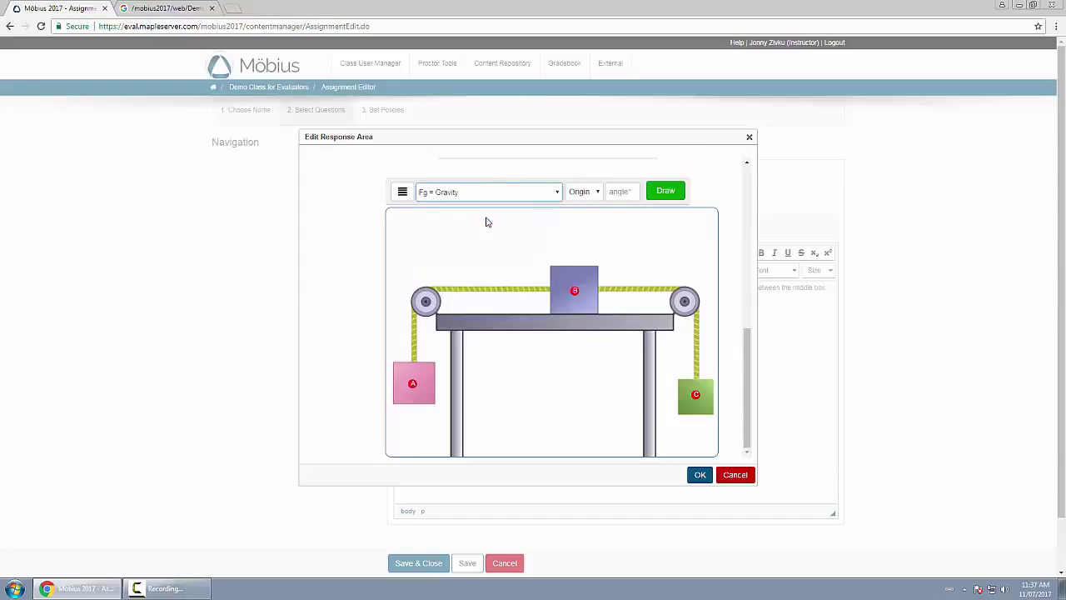
click(590, 193)
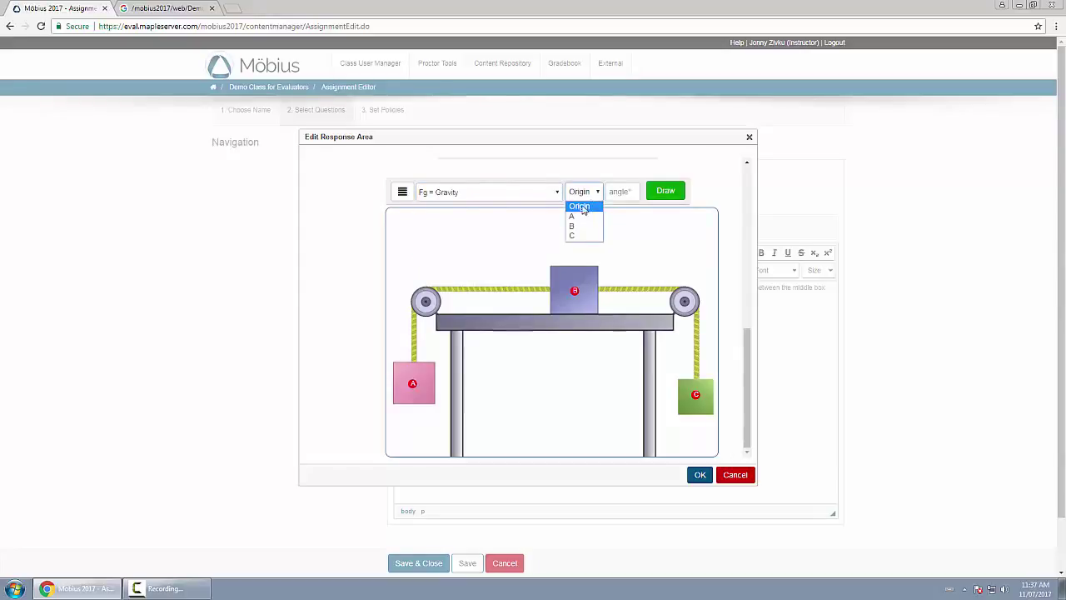
click(578, 219)
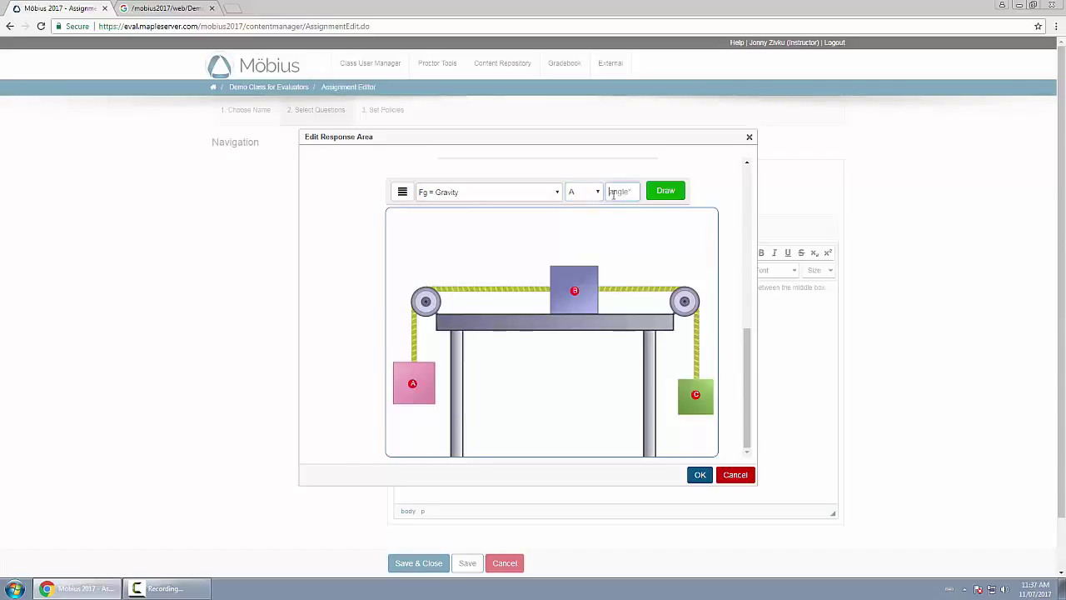
click(614, 194)
text(270)
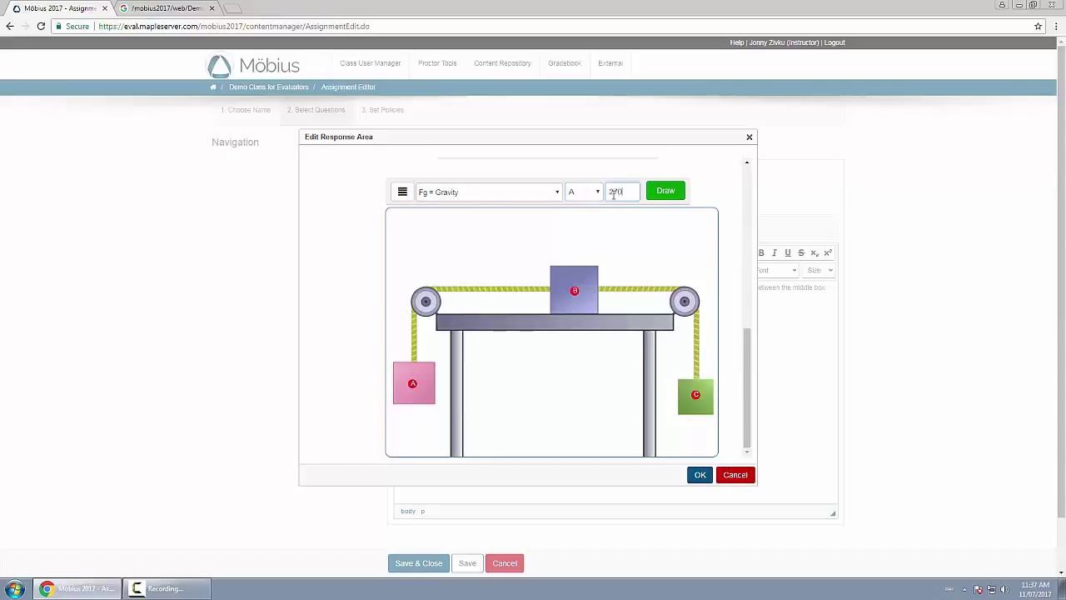
click(671, 194)
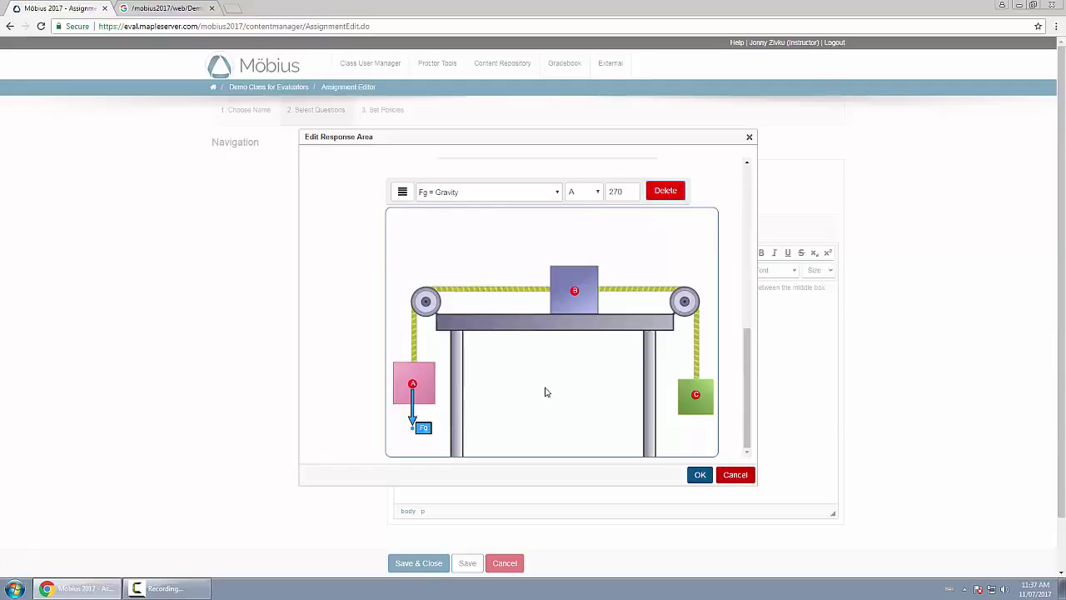
Tilt the gravity arrow on control point A to about 278° and return it to 270°.
mouse_move(413, 431)
mouse_down()
mouse_move(431, 429)
mouse_move(407, 432)
mouse_move(420, 429)
mouse_up()
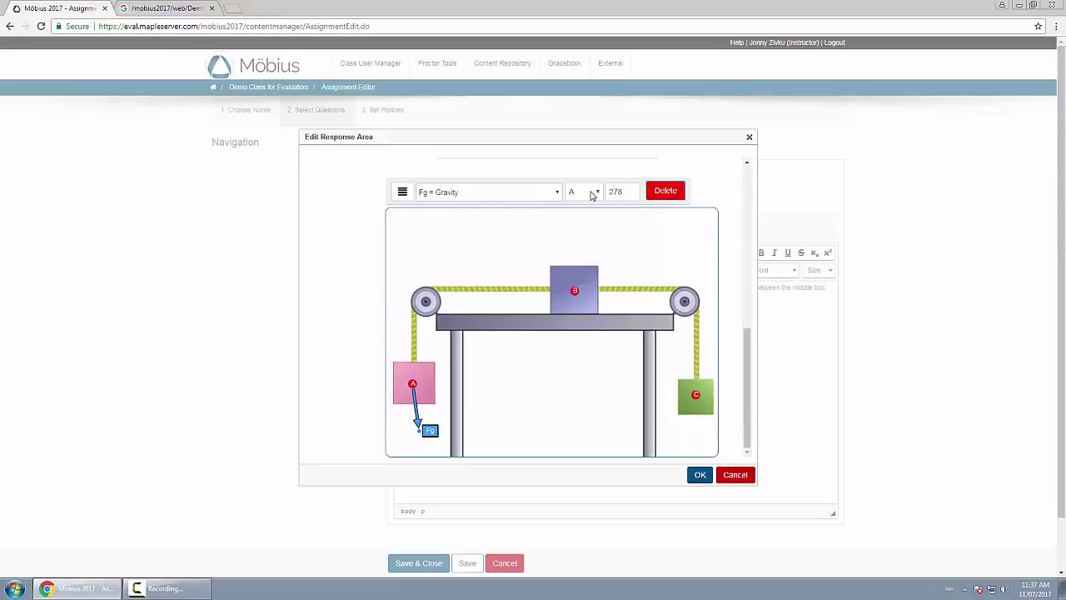
double_click(617, 192)
drag(420, 435, 413, 438)
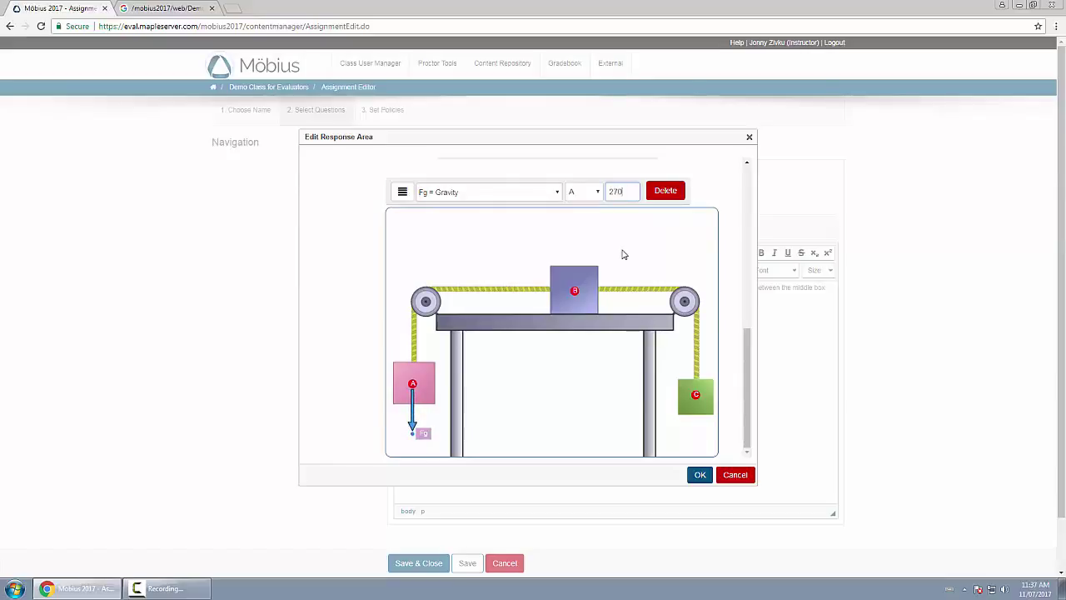
Draw a new gravity force (Fg) originating from control point B at an angle of 270°.
click(403, 193)
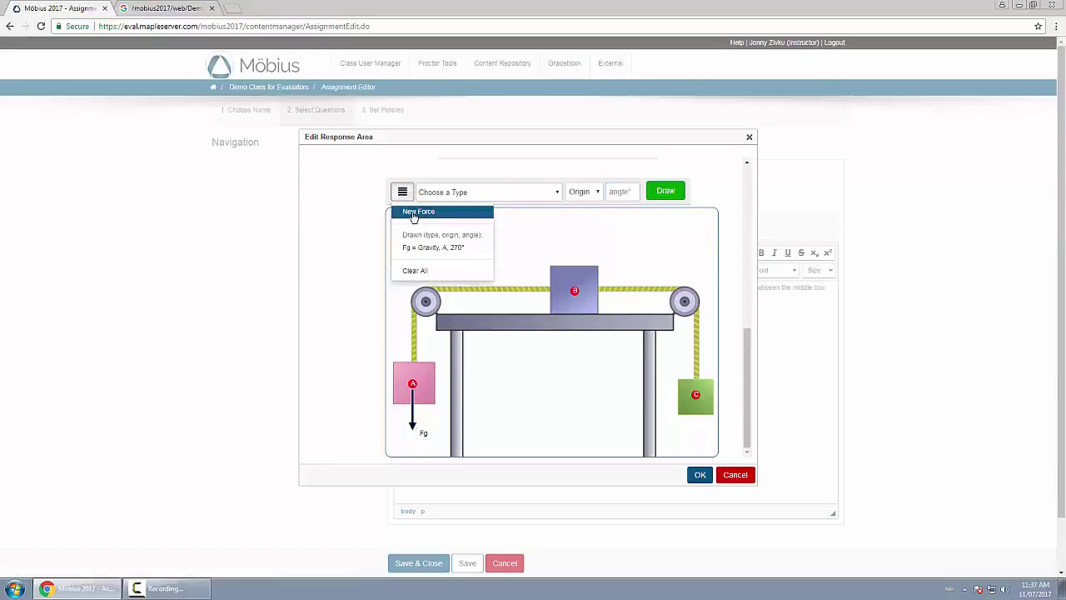
click(413, 210)
click(549, 197)
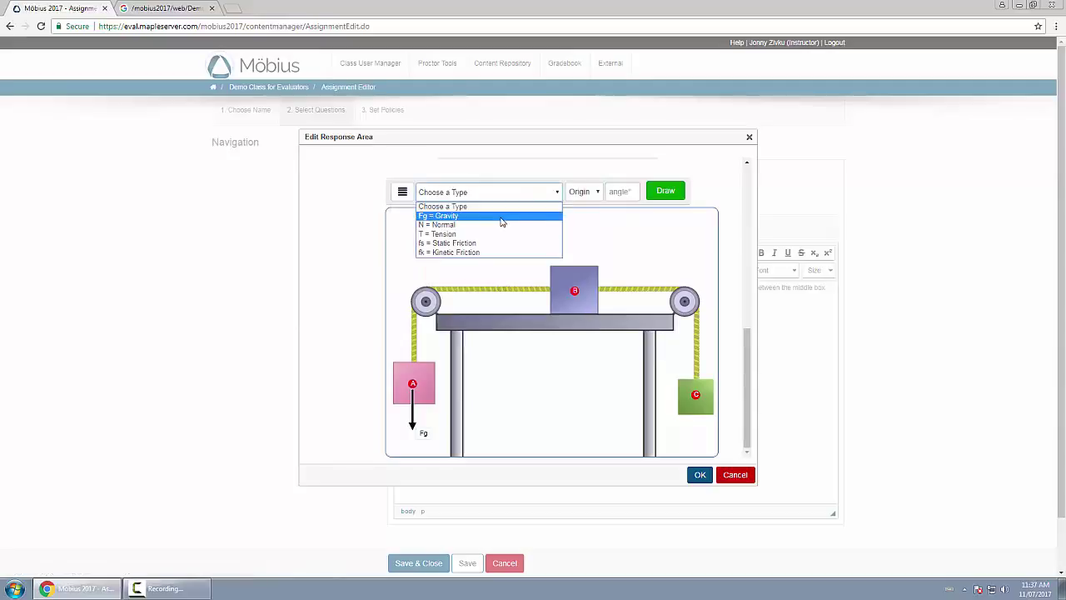
click(500, 216)
click(583, 191)
click(583, 225)
click(622, 191)
text(25)
text(70)
click(658, 191)
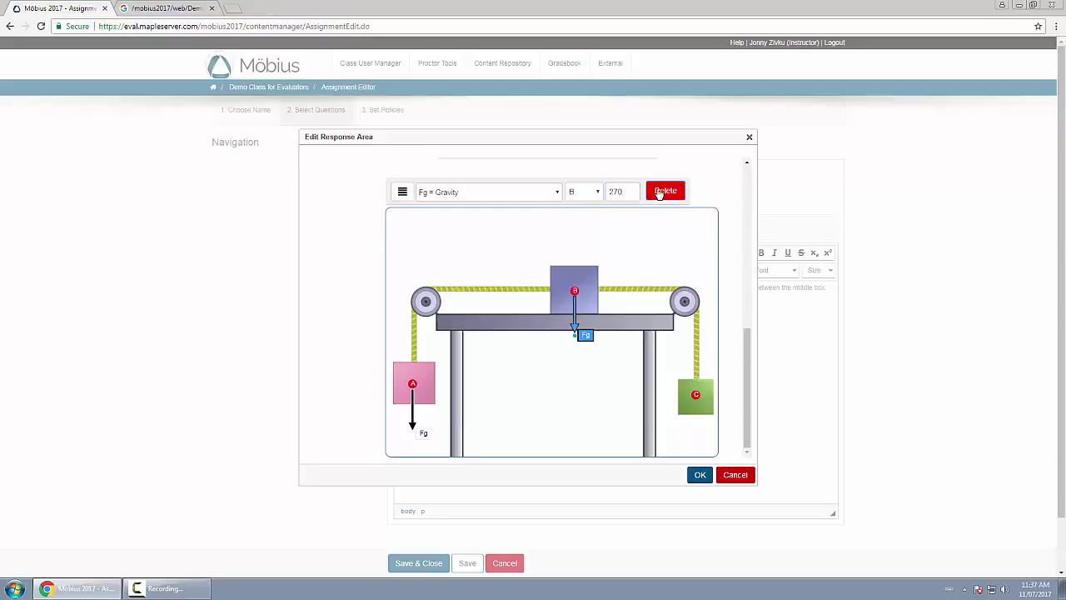
Draw a new gravity force (Fg) originating from control point C at an angle of 270°.
click(402, 192)
click(409, 212)
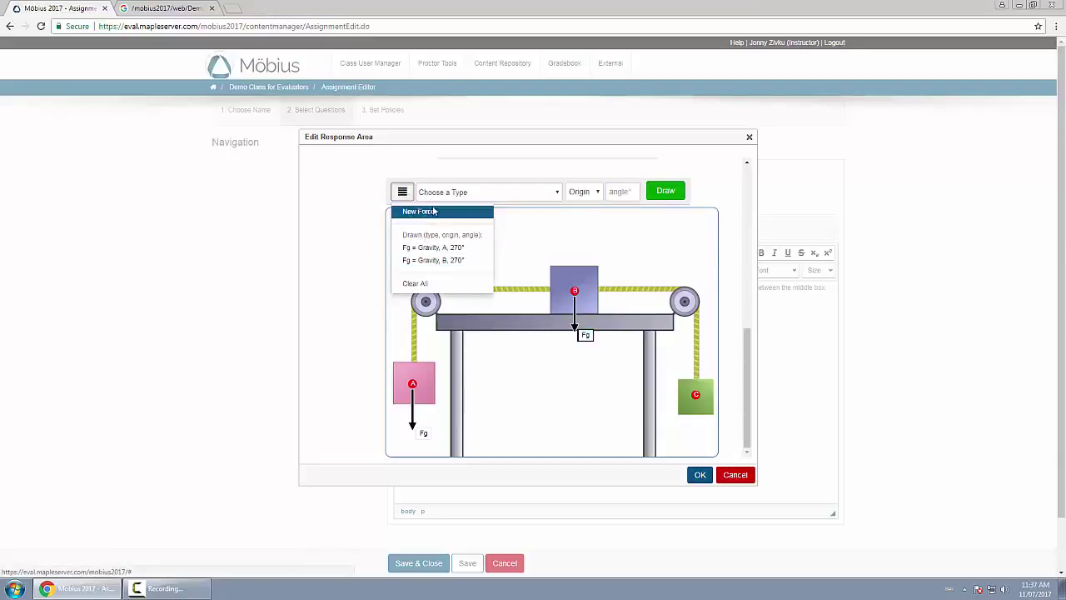
click(514, 190)
click(466, 217)
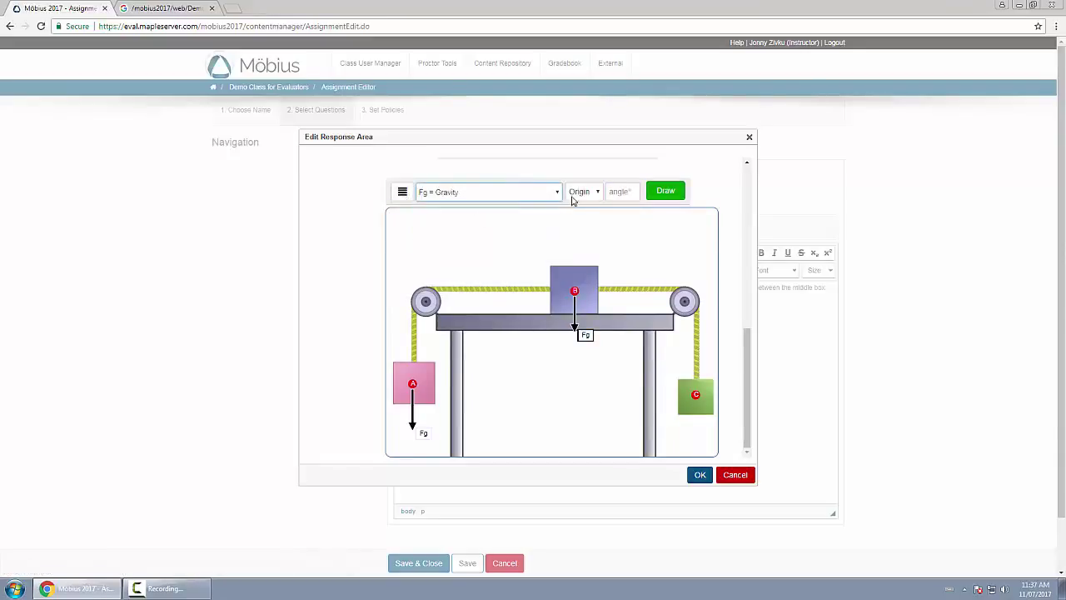
click(586, 191)
click(572, 234)
click(617, 191)
text(270)
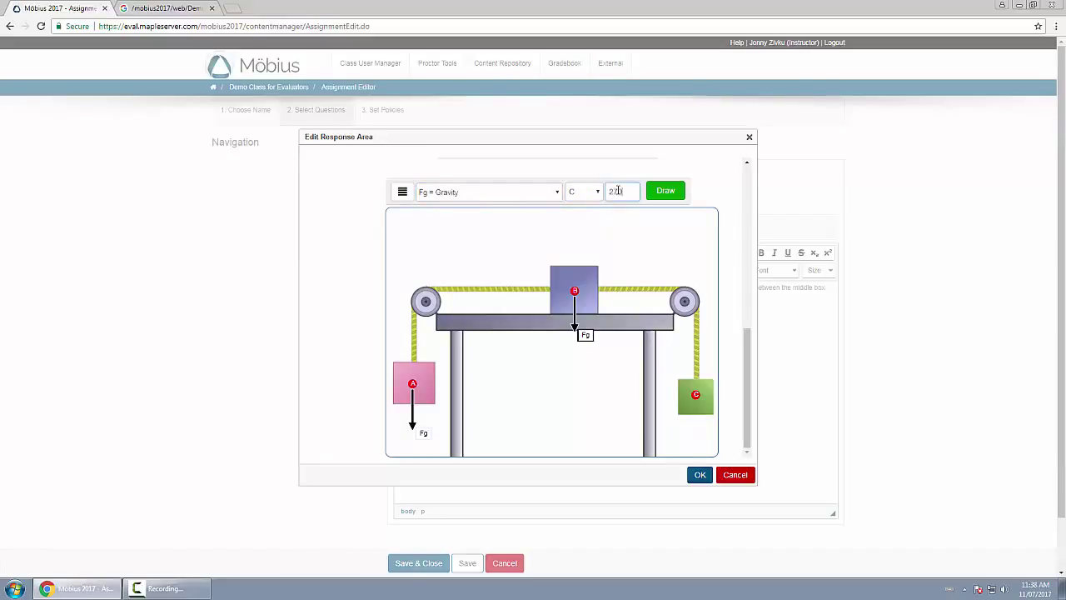
click(666, 191)
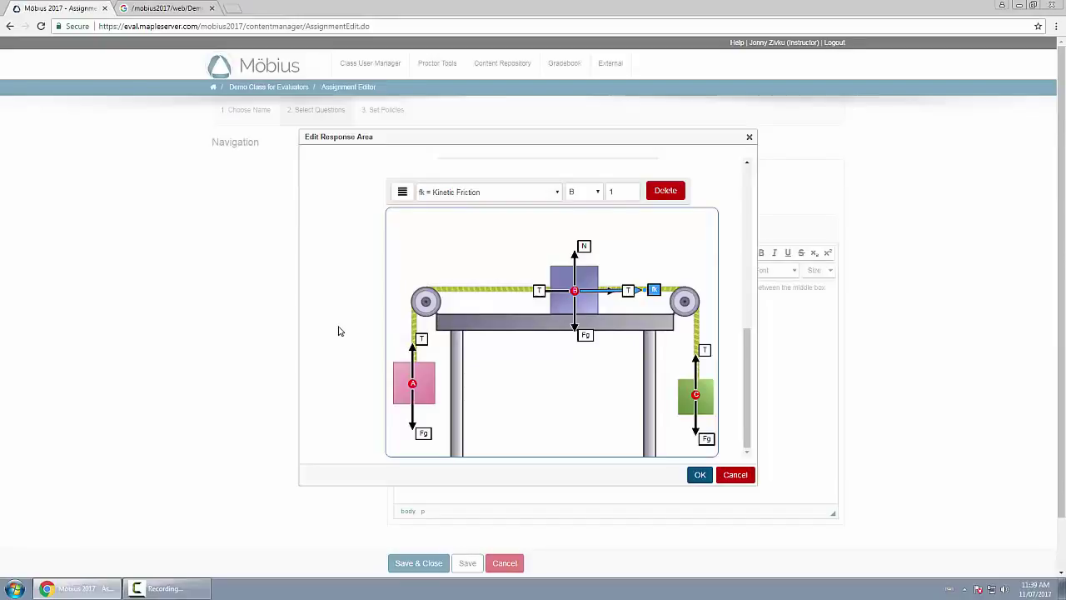
Review the force types available for the kinetic friction force on B and select the tension force on A.
click(493, 192)
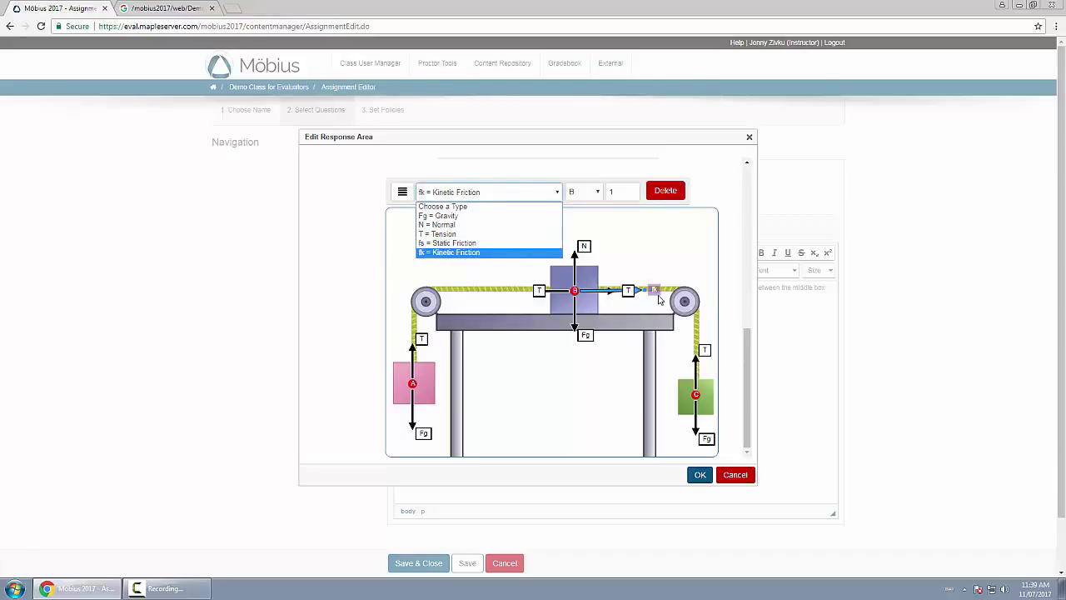
click(718, 193)
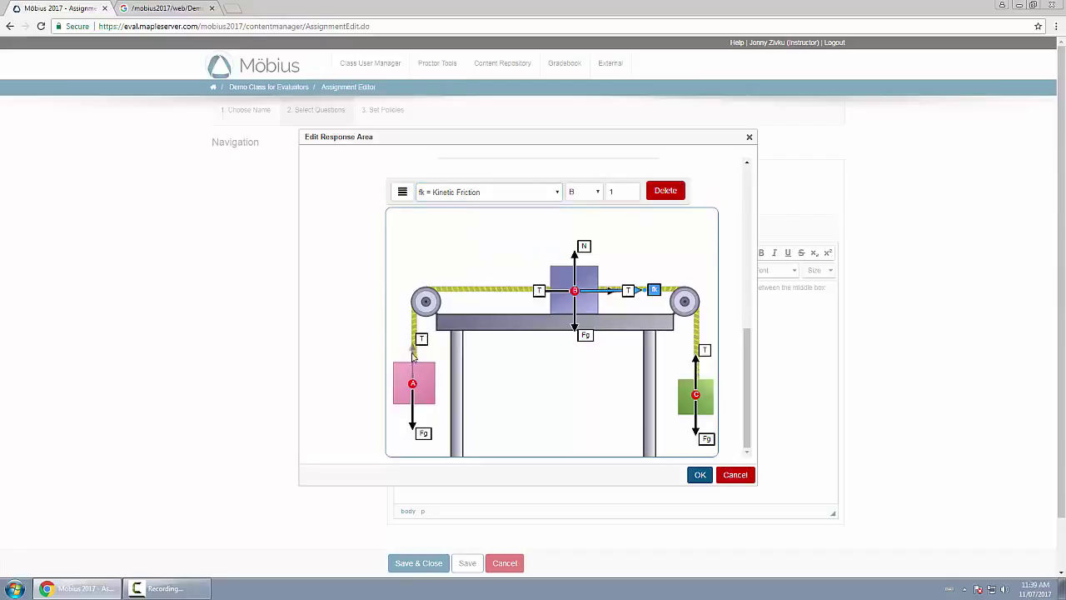
click(422, 339)
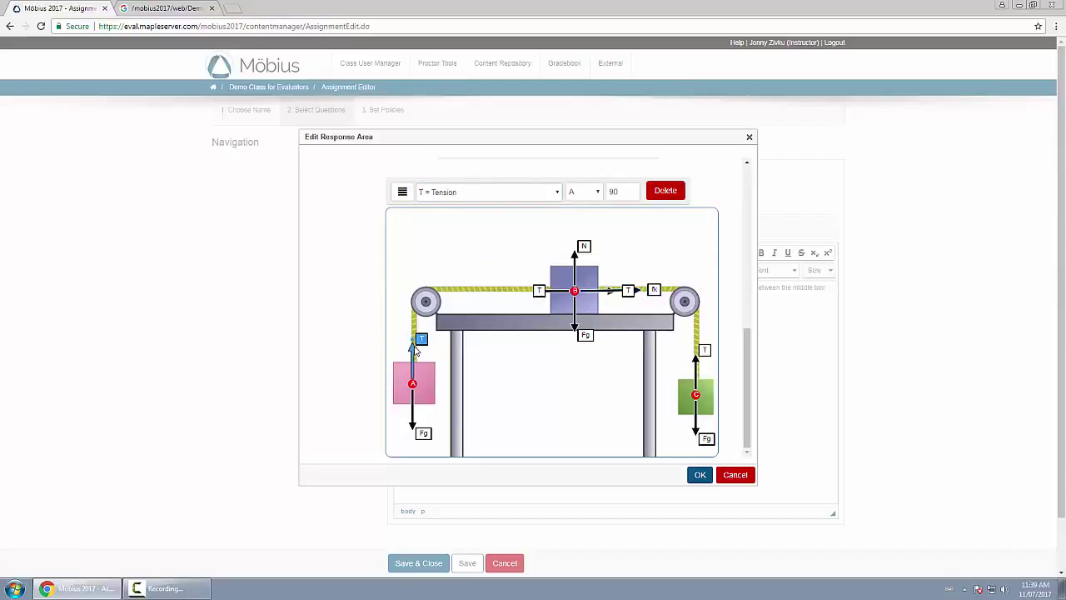
Select the tension force on control point B at 0° from the list of drawn forces.
click(583, 247)
click(404, 192)
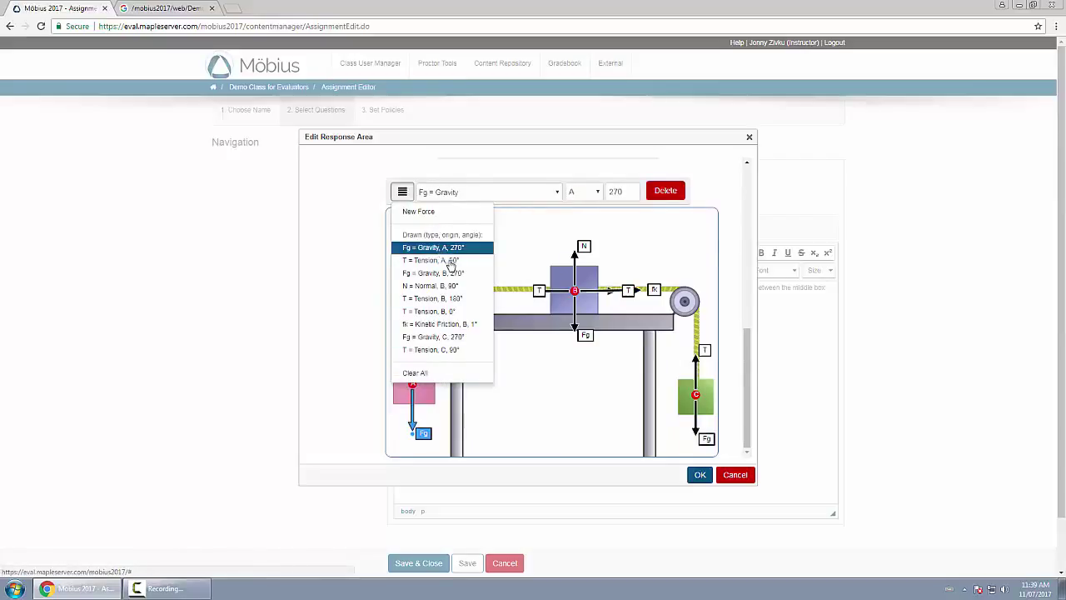
click(428, 311)
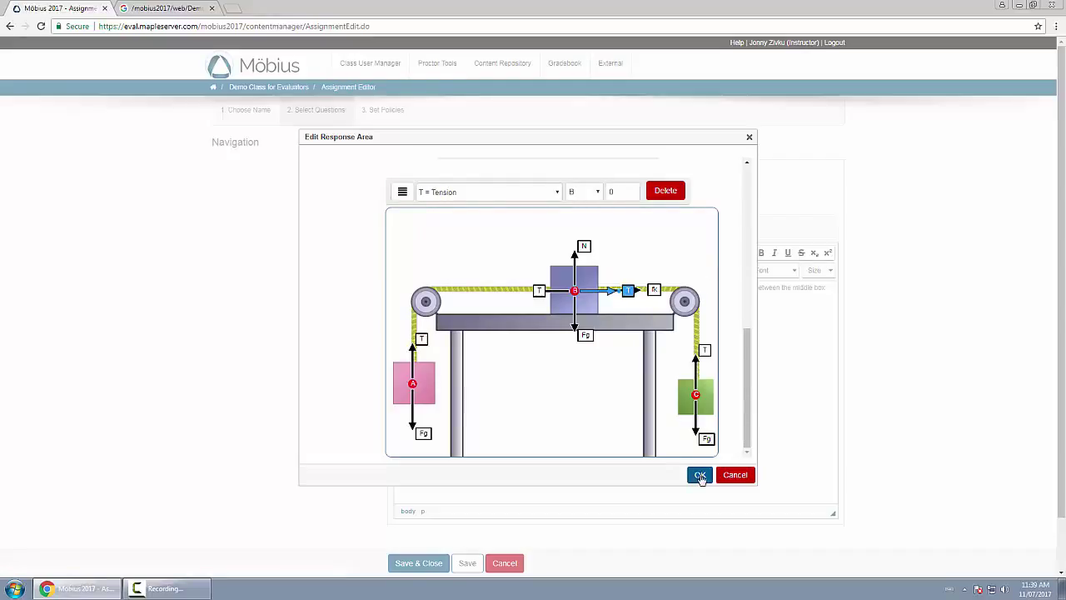
Accept the response area, save the FBD Boxes question edits and preview the question as a student.
click(700, 474)
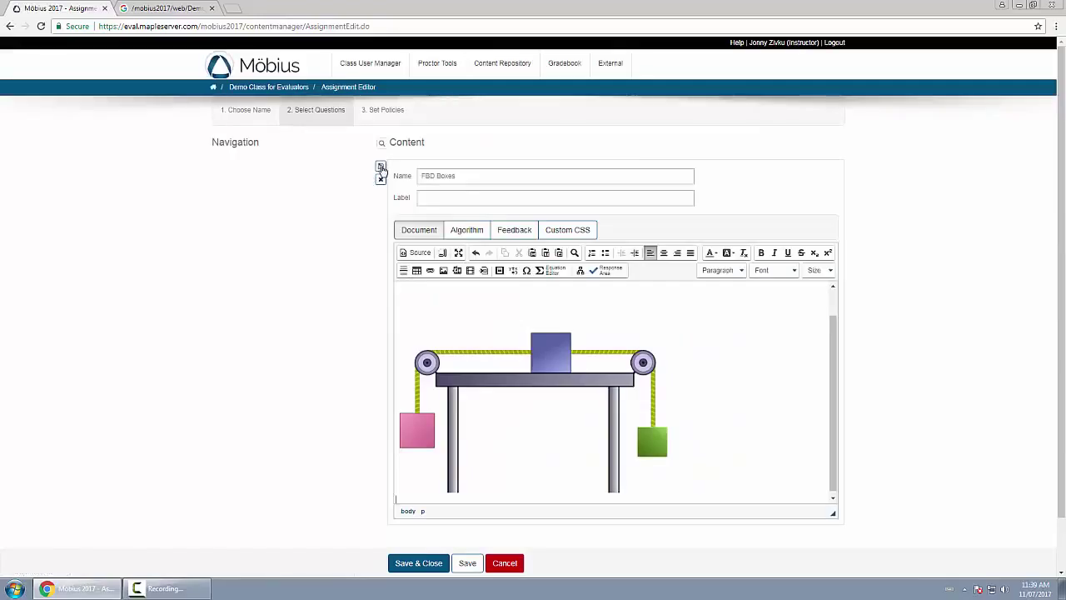
click(381, 167)
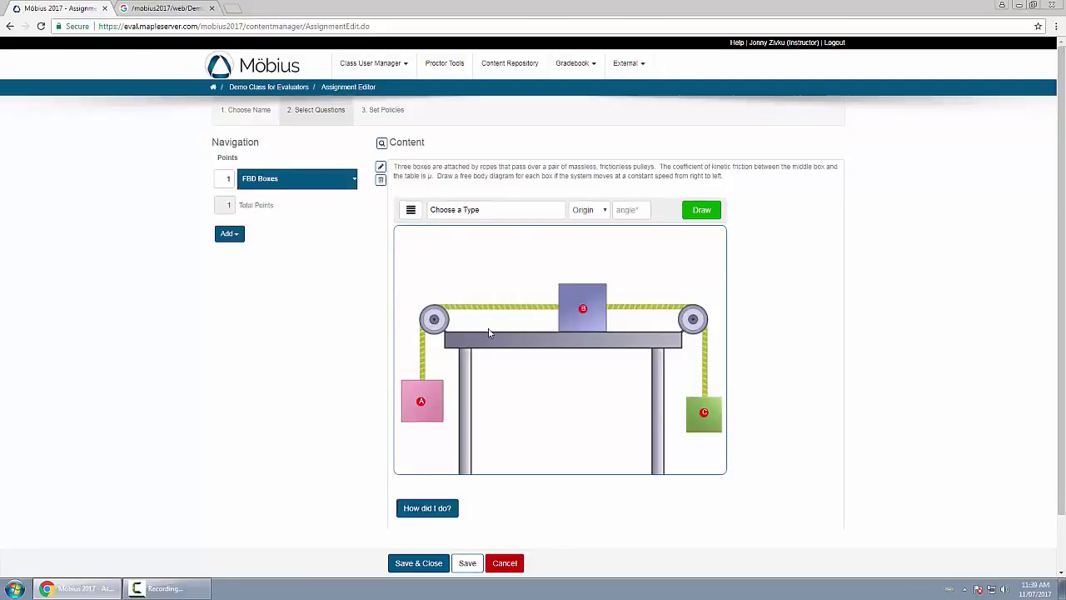
click(382, 144)
Draw a force straight down from control point A at about 270° and set its type to gravity (Fg).
scroll(487, 324, down, 1)
mouse_move(402, 345)
mouse_down()
mouse_move(489, 346)
mouse_move(400, 403)
mouse_up()
click(482, 160)
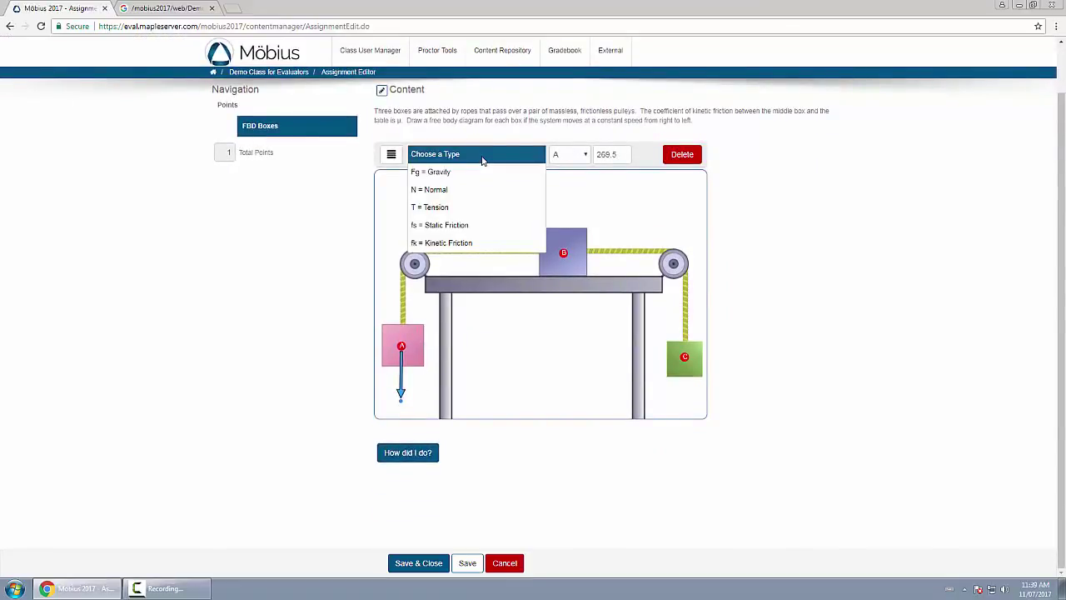
click(459, 173)
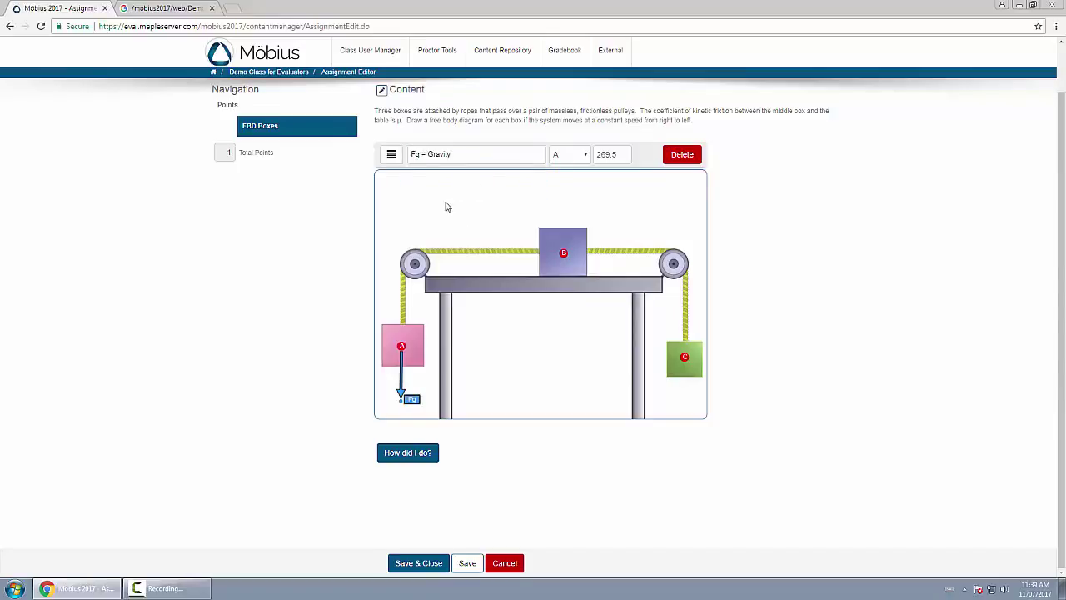
Draw a new tension force (T) originating from control point A at an angle of 90°.
click(392, 155)
click(458, 157)
click(446, 206)
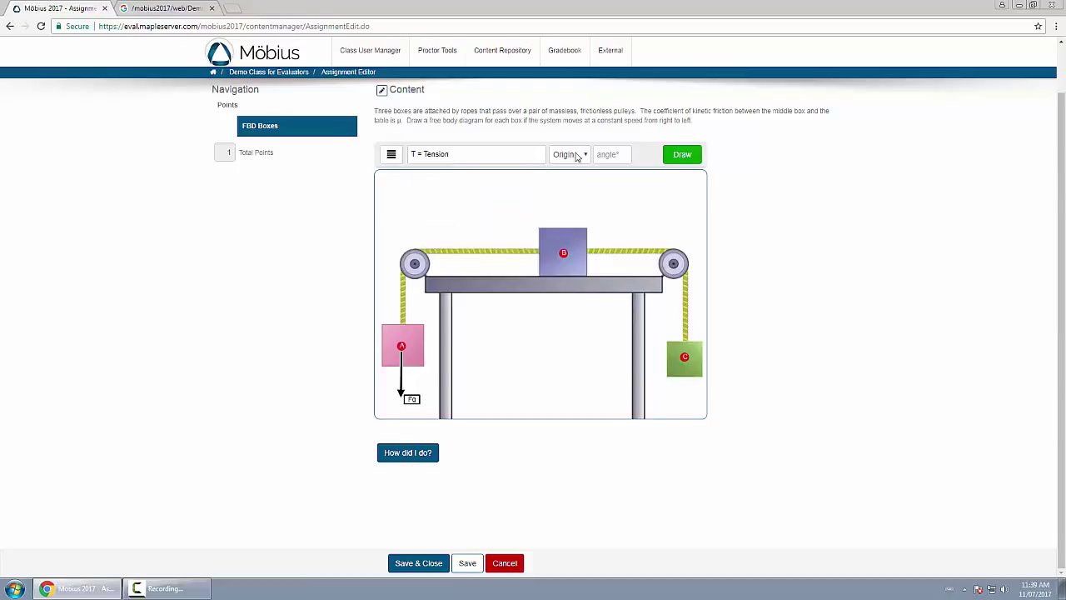
click(573, 155)
click(570, 180)
click(612, 154)
text(90)
click(683, 156)
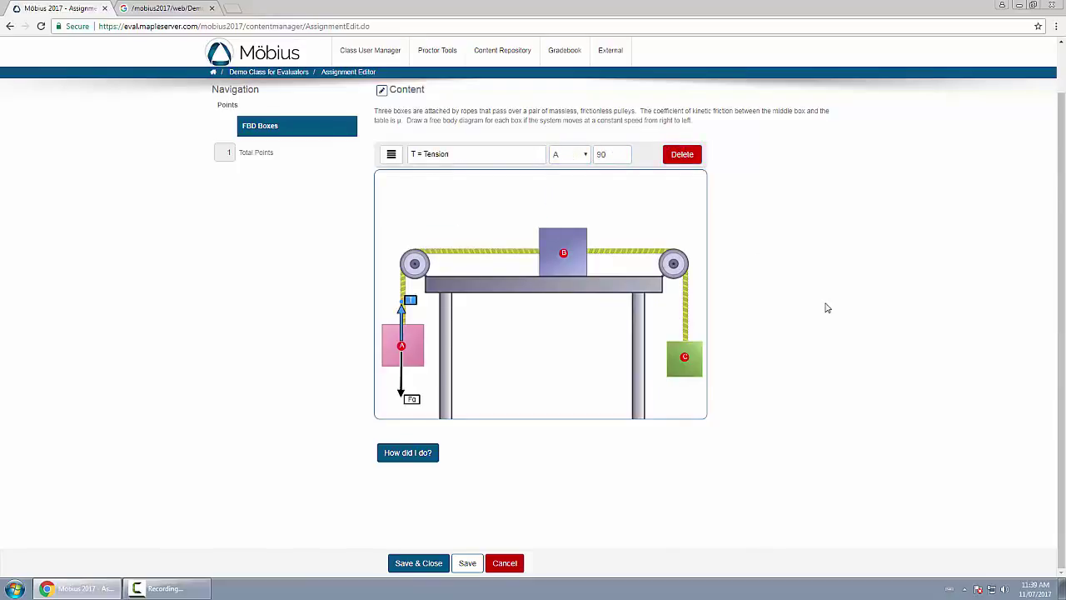